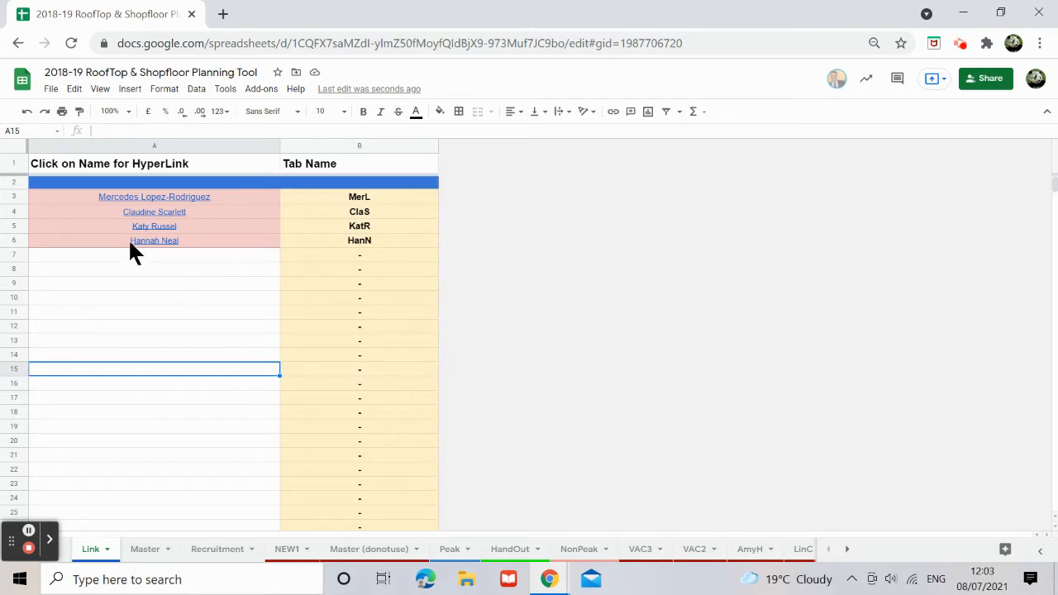
Step: Follow a staff member's link to unhide the ClaS schedule sheet, then return to the Link sheet
{"action": "left_click", "coordinate": [160, 211]}
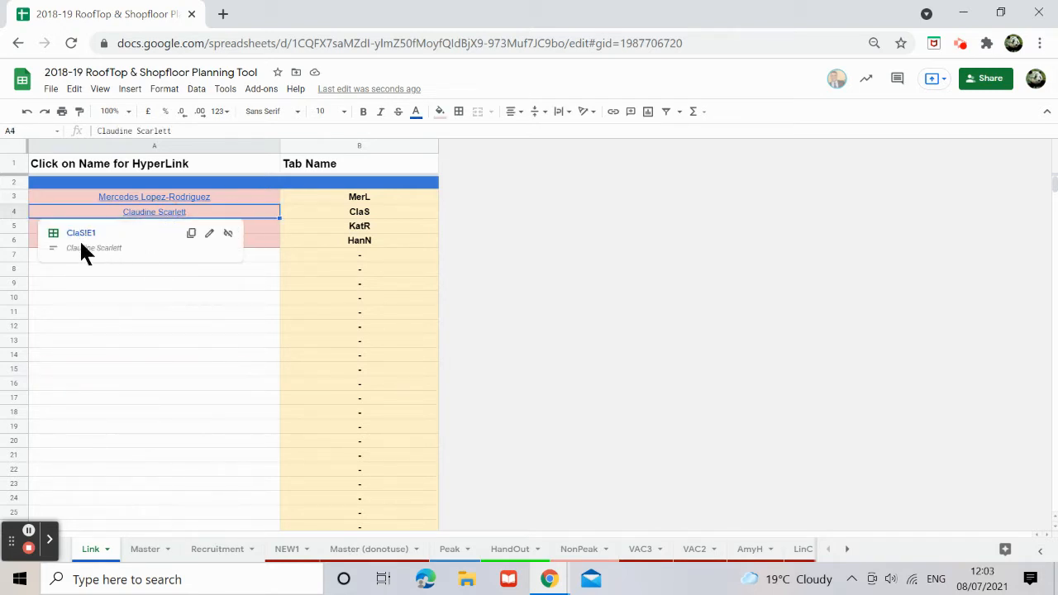
{"action": "left_click", "coordinate": [79, 234]}
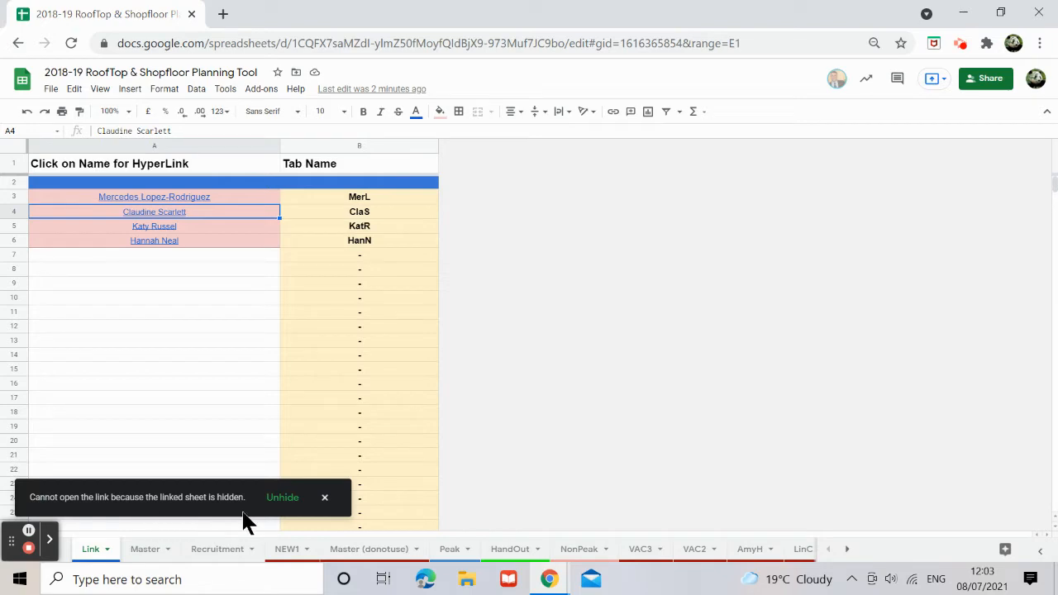
{"action": "left_click", "coordinate": [293, 506]}
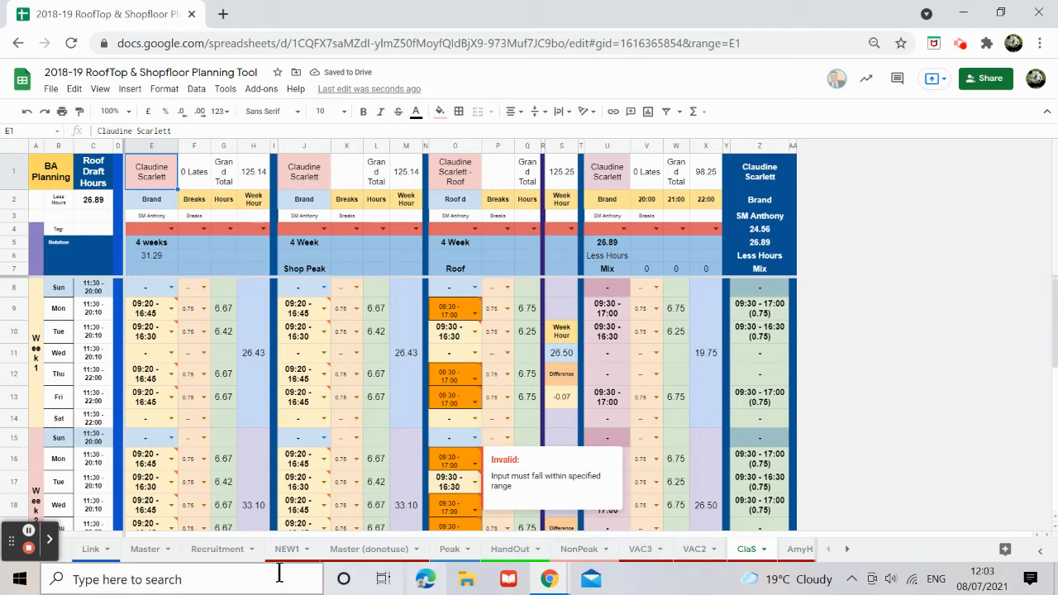
{"action": "left_click_drag", "start_coordinate": [18, 551], "coordinate": [988, 372]}
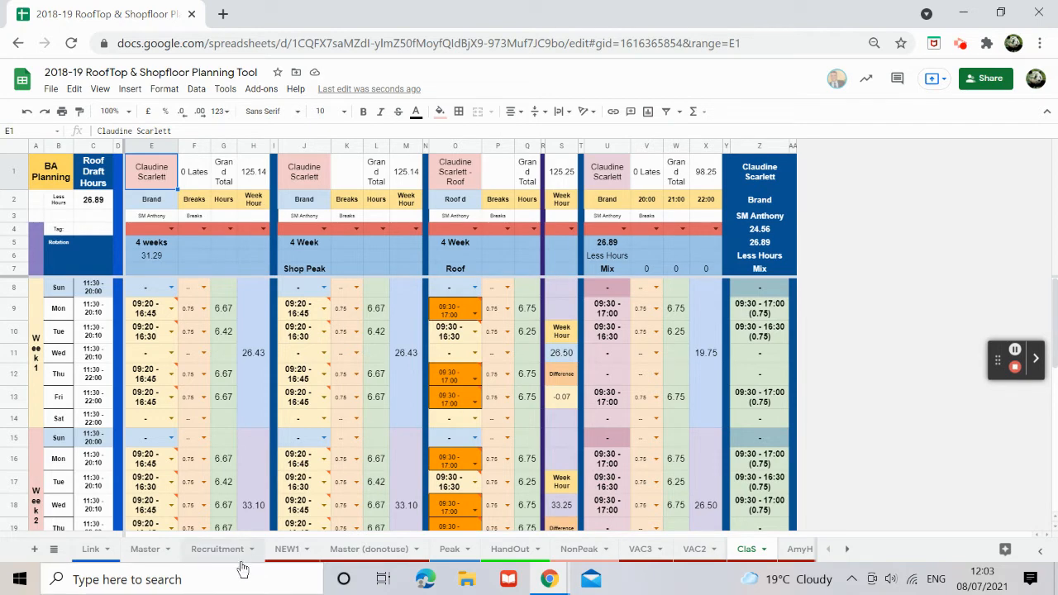
{"action": "left_click", "coordinate": [91, 549]}
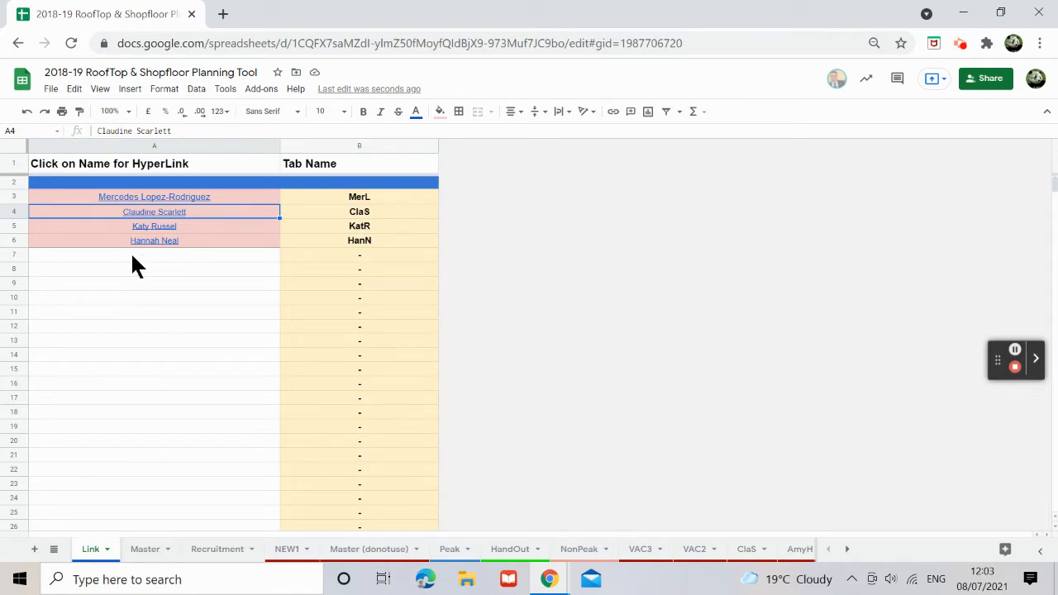
{"action": "left_click", "coordinate": [131, 254]}
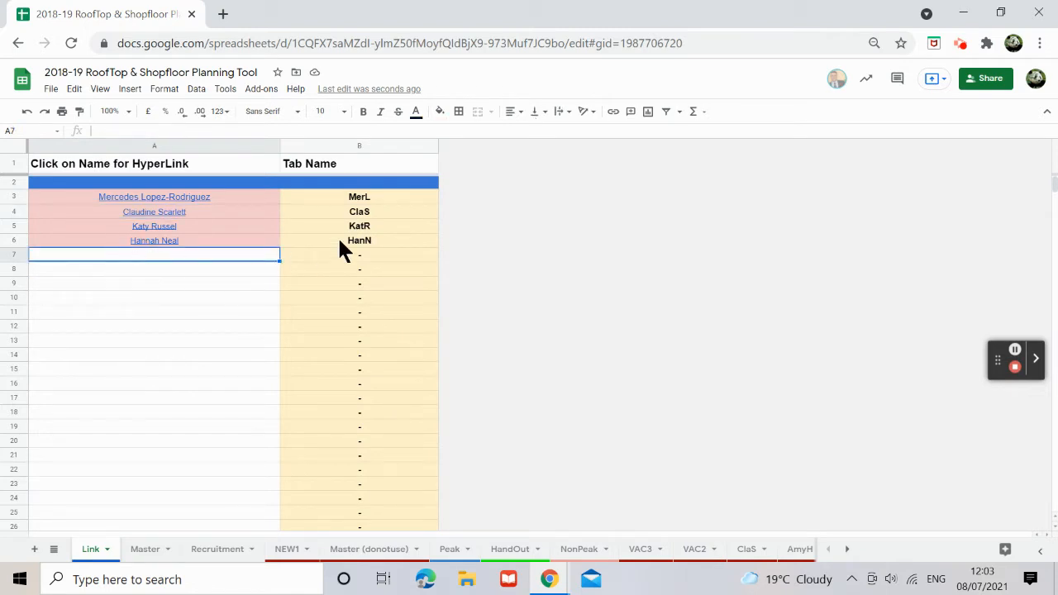
{"action": "left_click", "coordinate": [797, 556]}
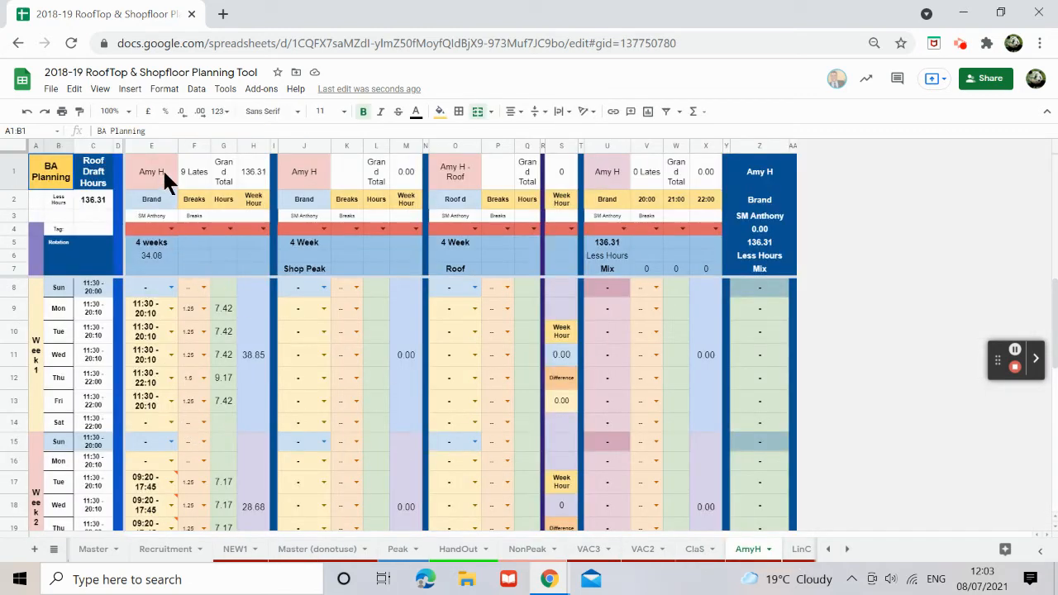
{"action": "left_click", "coordinate": [164, 177]}
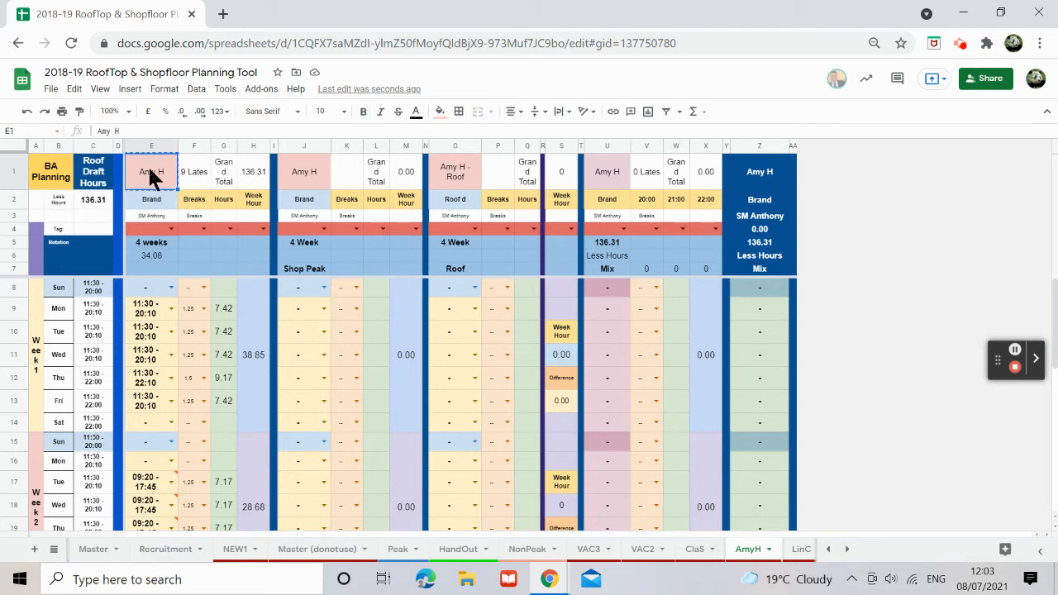
{"action": "left_click", "coordinate": [826, 550]}
{"action": "left_click", "coordinate": [87, 549]}
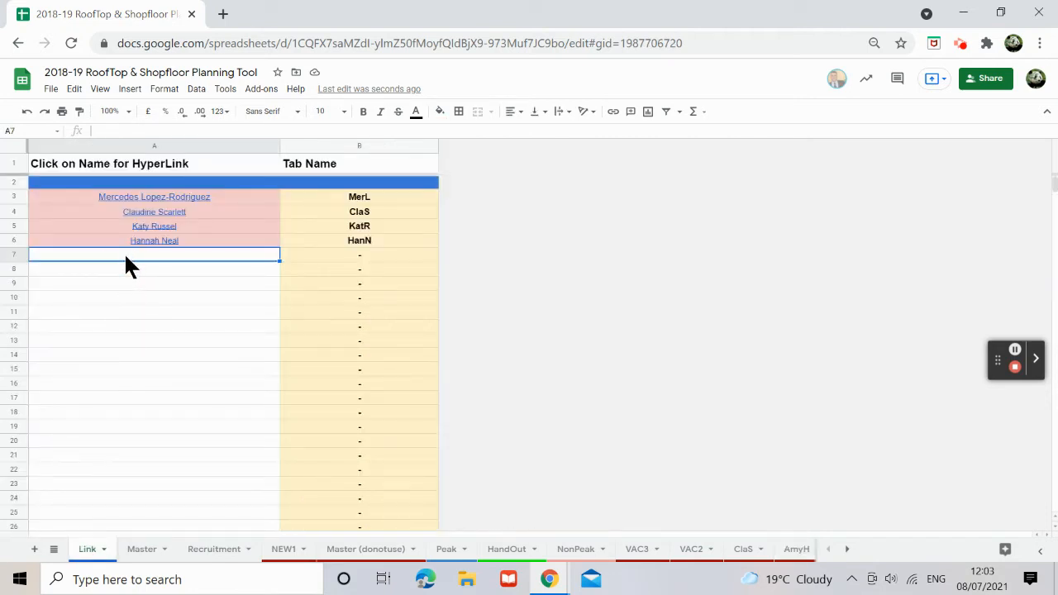
{"action": "type", "text": "Amy H"}
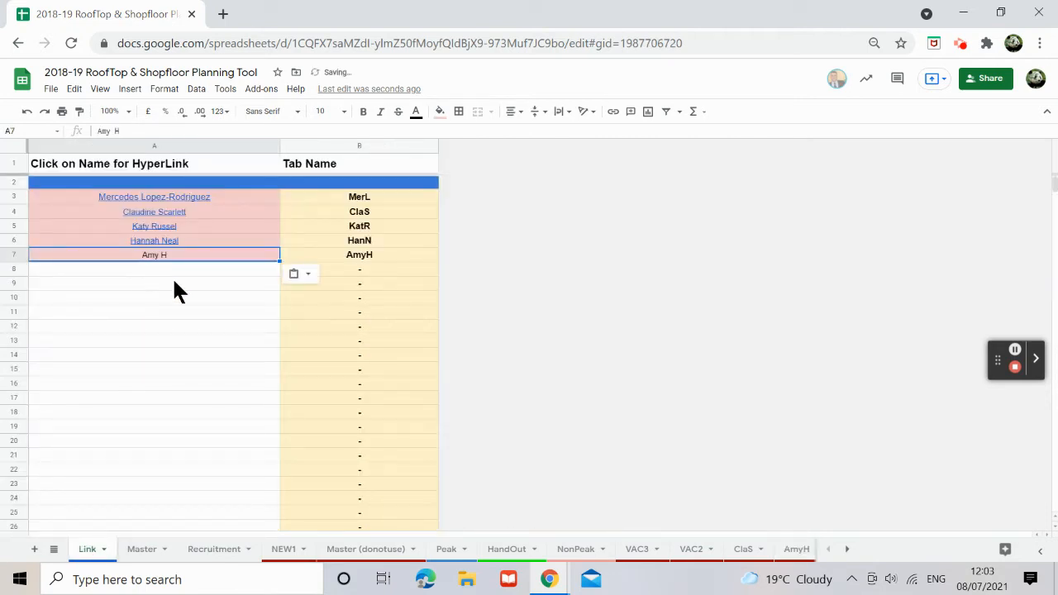
{"action": "left_click", "coordinate": [798, 552]}
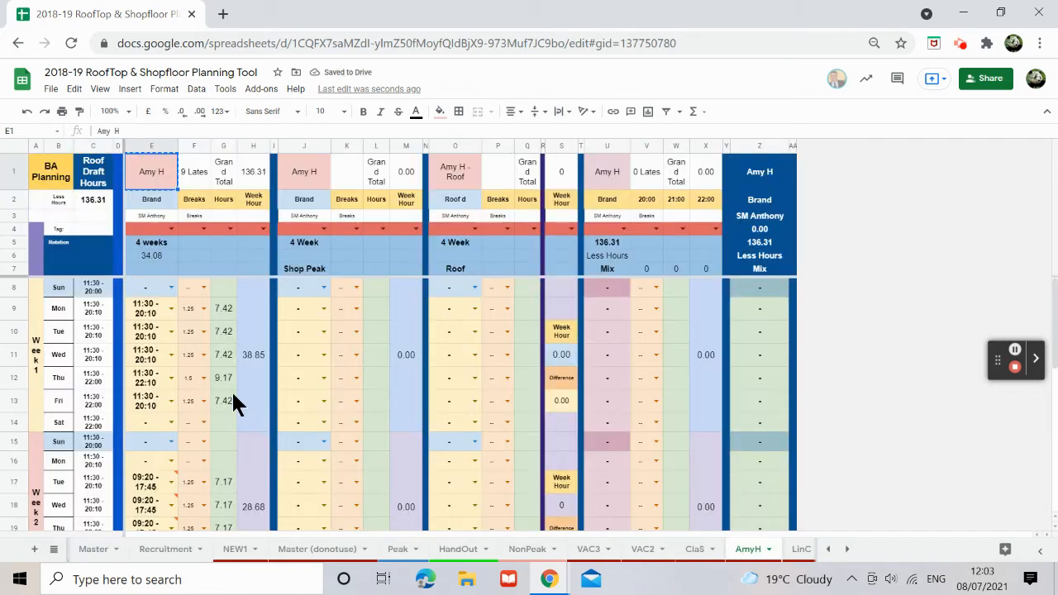
Step: Hyperlink the name in Link!A7 to cell E1 of the AmyH sheet using its copied cell link
{"action": "right_click", "coordinate": [146, 176]}
{"action": "mouse_move", "coordinate": [146, 181]}
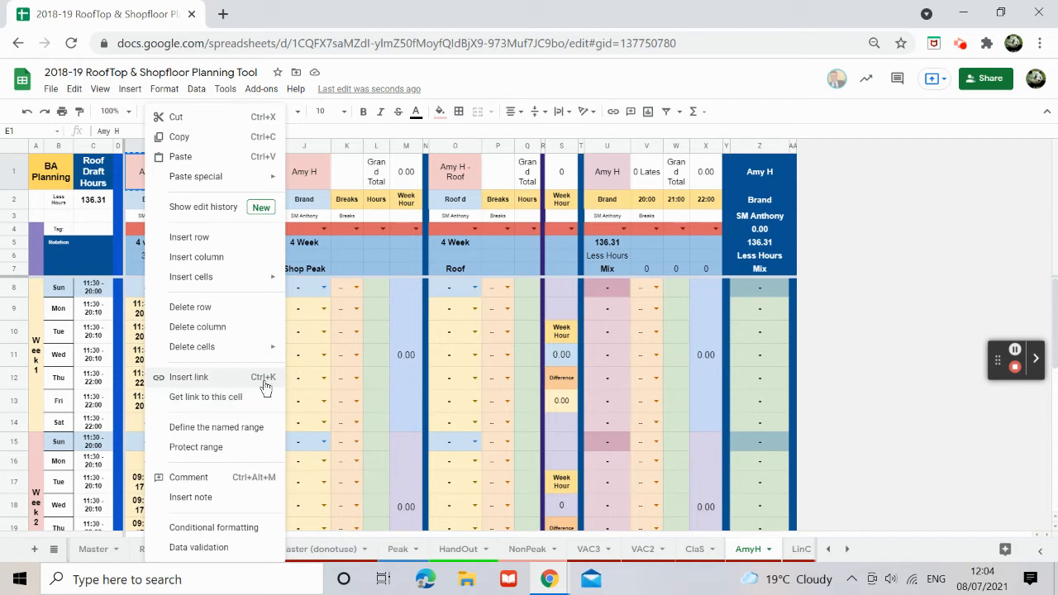
{"action": "left_click", "coordinate": [225, 402]}
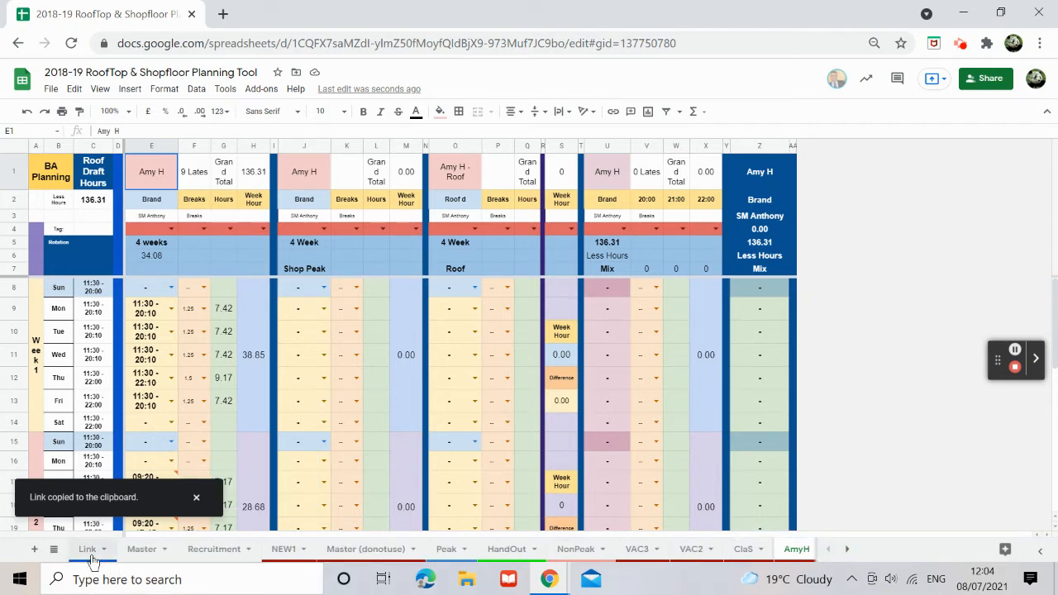
{"action": "left_click", "coordinate": [87, 549]}
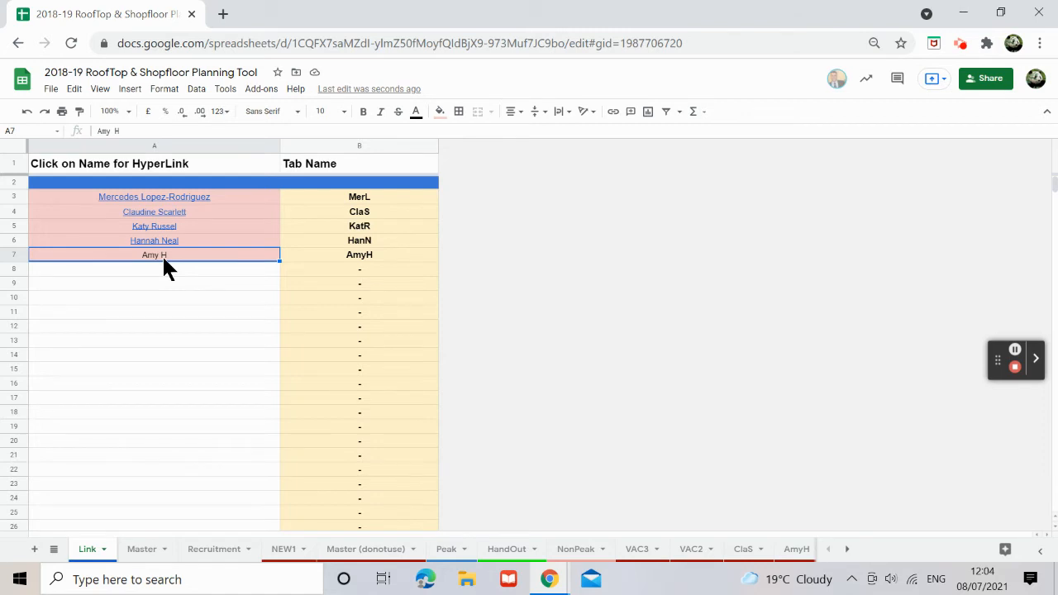
{"action": "key", "text": "ctrl+k"}
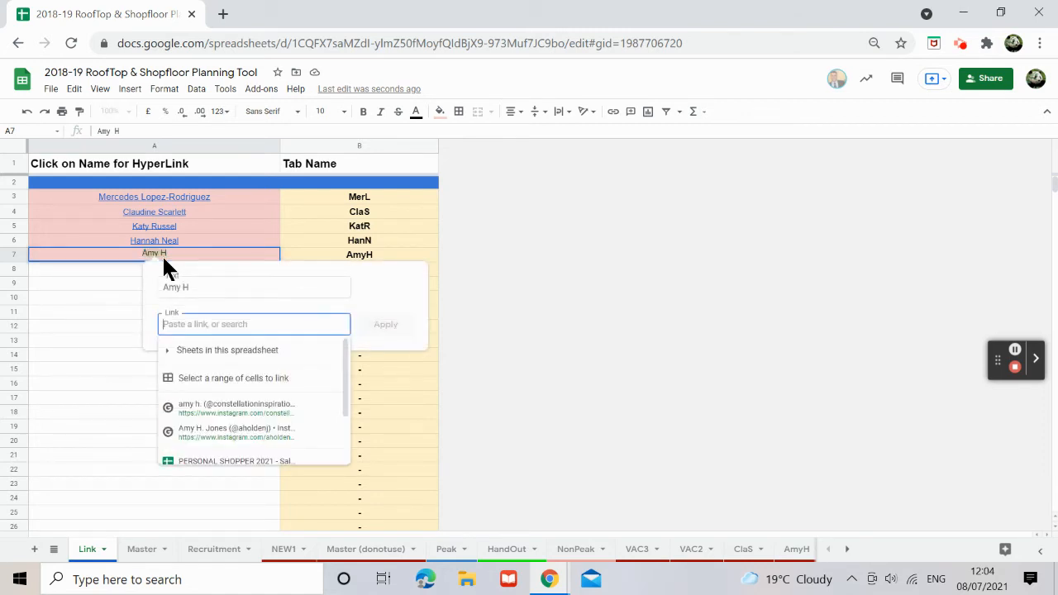
{"action": "key", "text": "ctrl+v"}
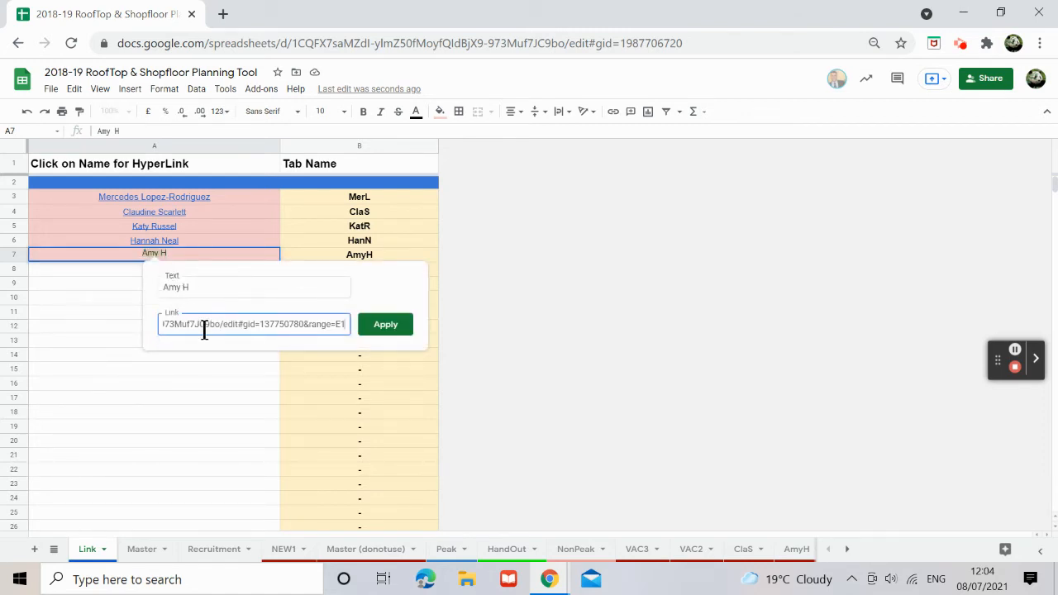
{"action": "left_click", "coordinate": [373, 330]}
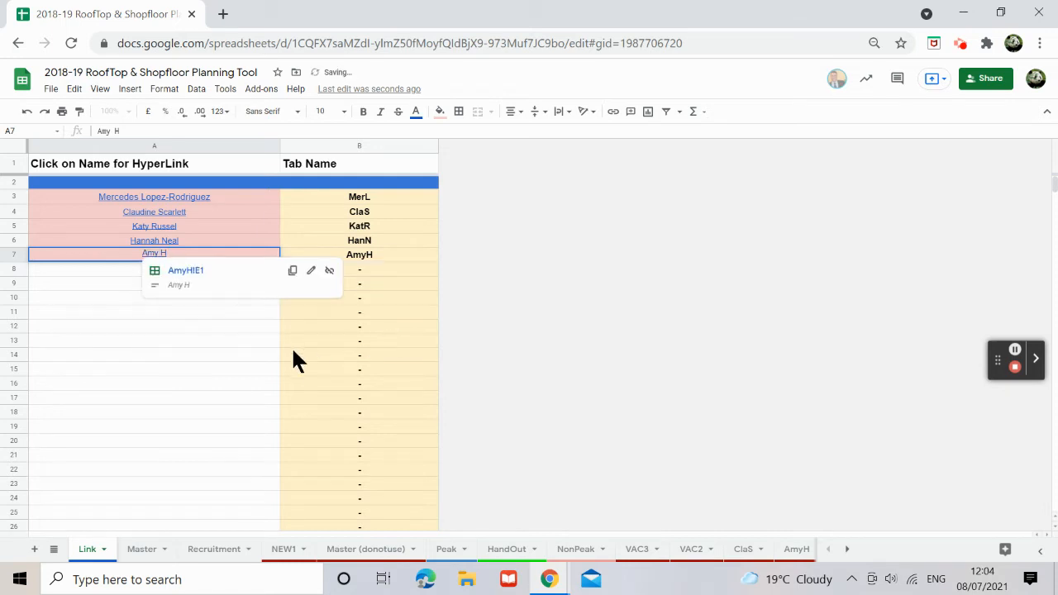
{"action": "left_click", "coordinate": [171, 352]}
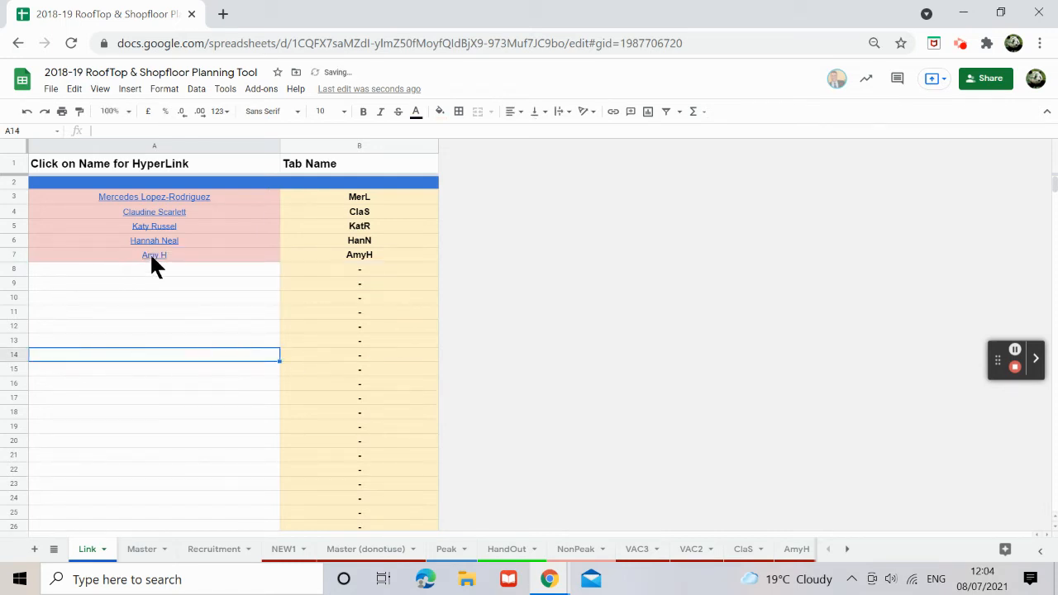
{"action": "left_click", "coordinate": [152, 258]}
{"action": "left_click", "coordinate": [73, 282]}
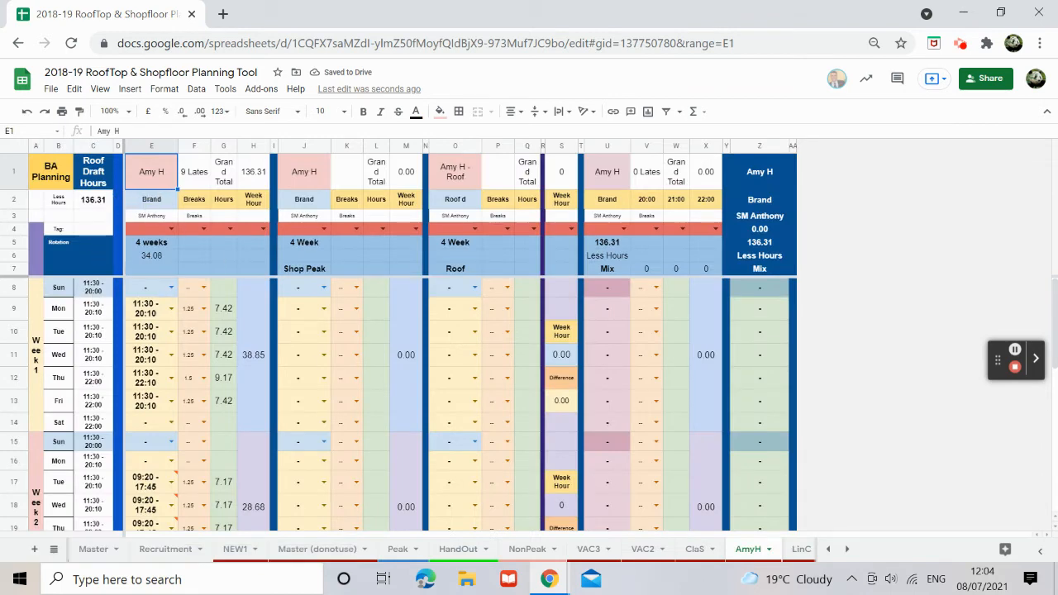
{"action": "right_click", "coordinate": [748, 552]}
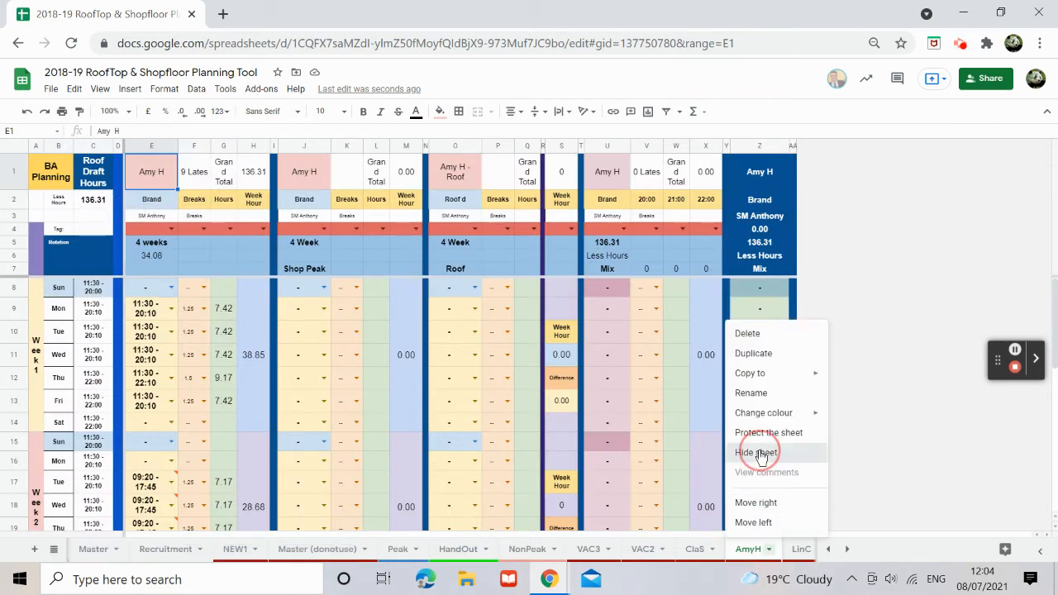
{"action": "left_click", "coordinate": [760, 453]}
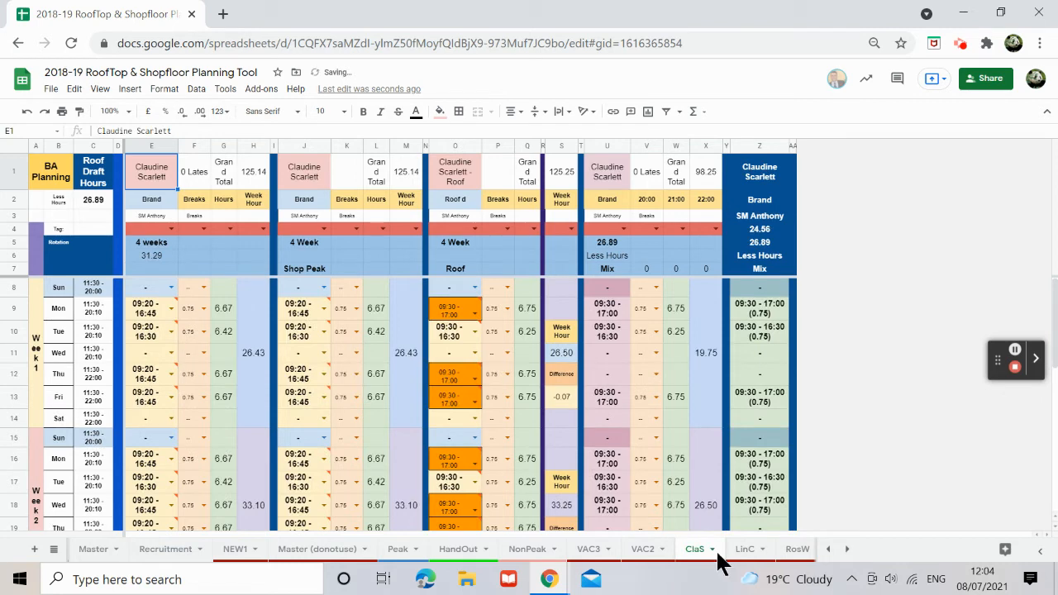
{"action": "right_click", "coordinate": [702, 550]}
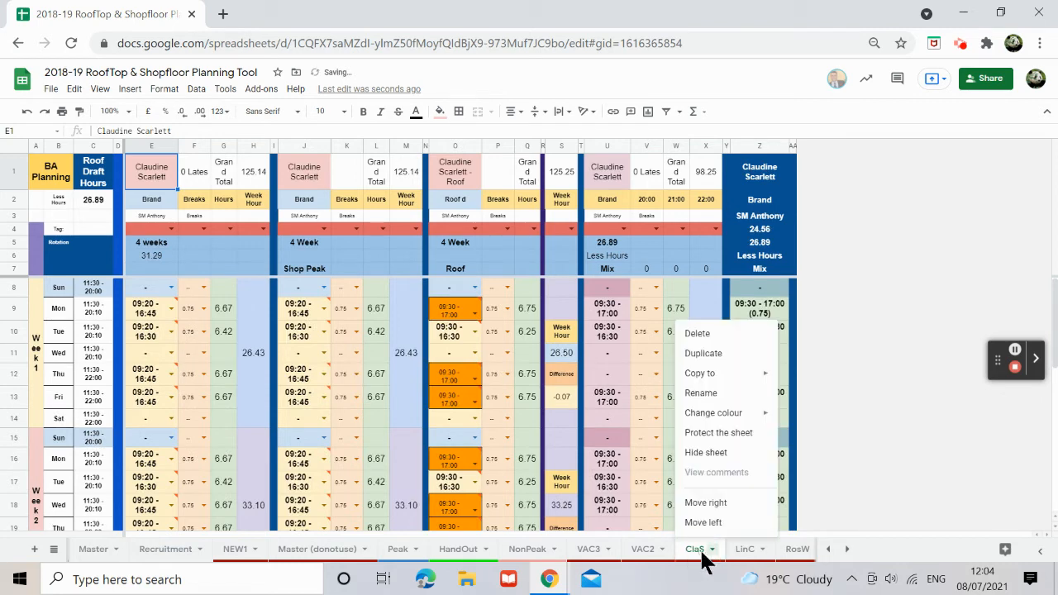
{"action": "left_click", "coordinate": [719, 454]}
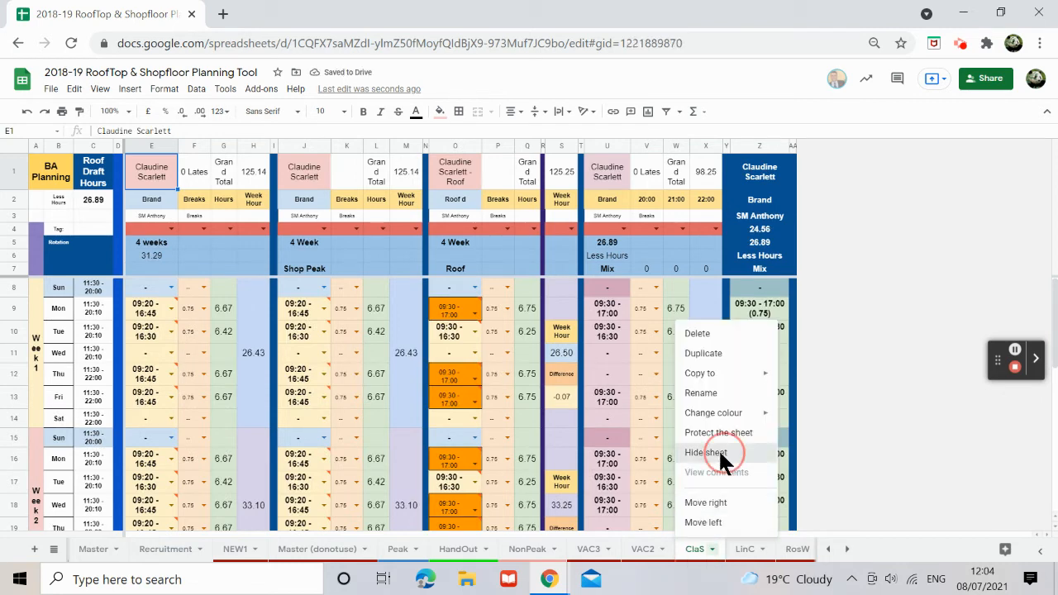
{"action": "left_click", "coordinate": [100, 549]}
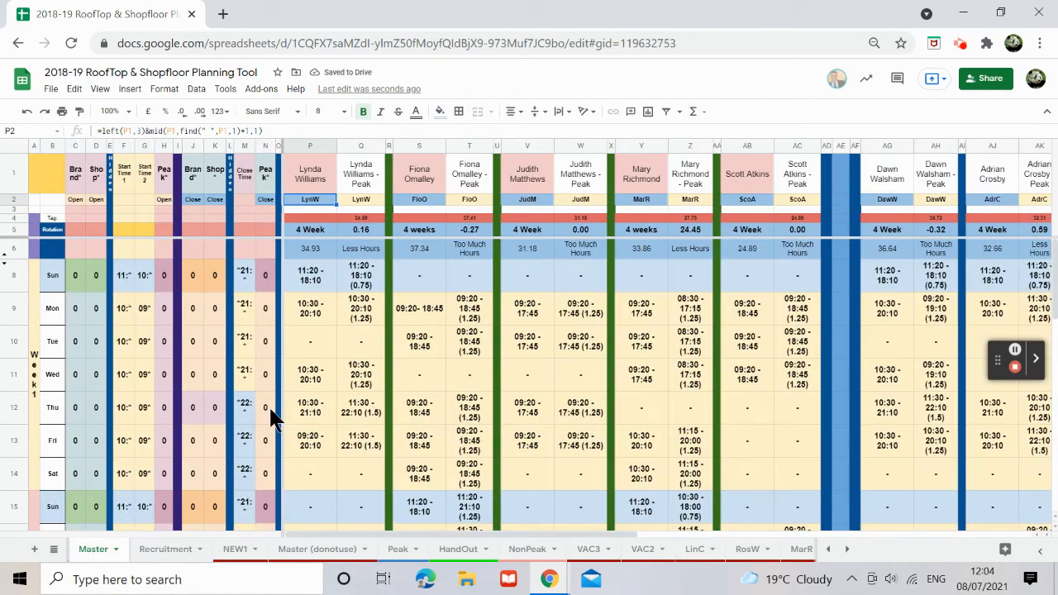
{"action": "left_click", "coordinate": [827, 549]}
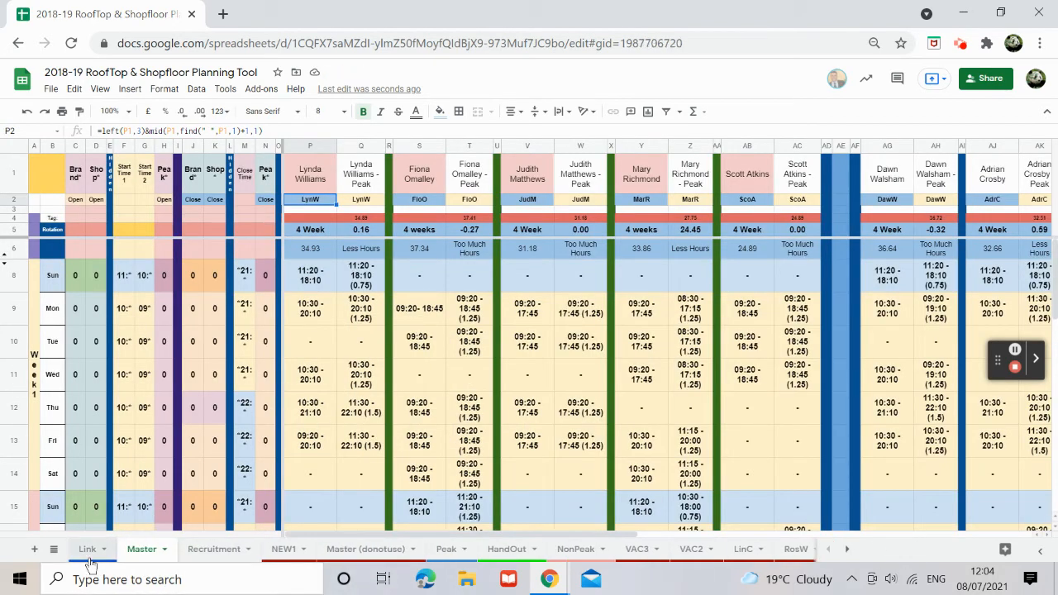
Step: On the Link sheet, fill the Tab Name formula from B28 down to row 38
{"action": "left_click", "coordinate": [87, 550]}
{"action": "left_click", "coordinate": [297, 354]}
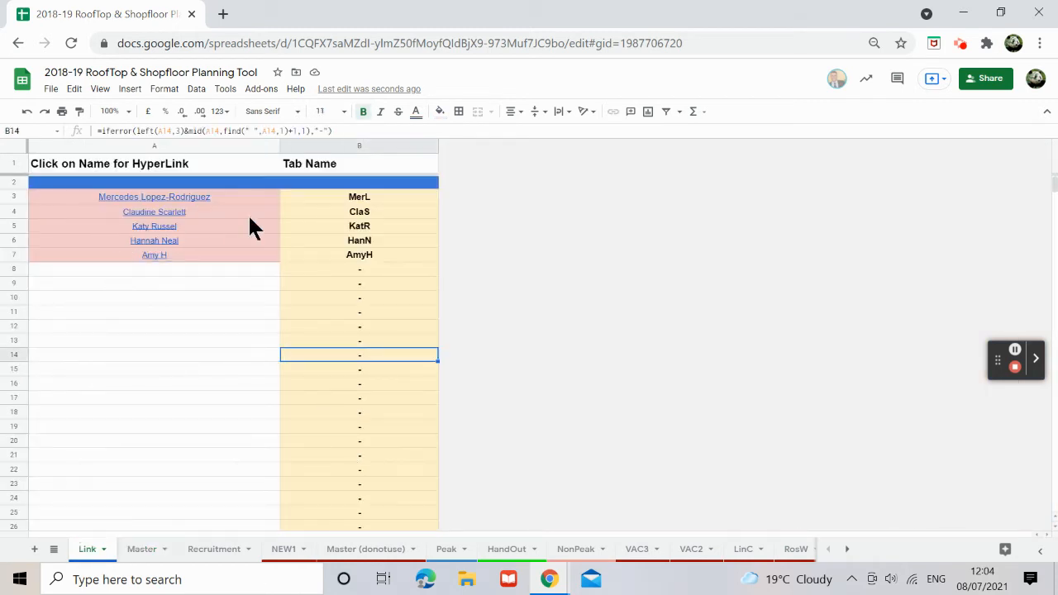
{"action": "left_click", "coordinate": [12, 221]}
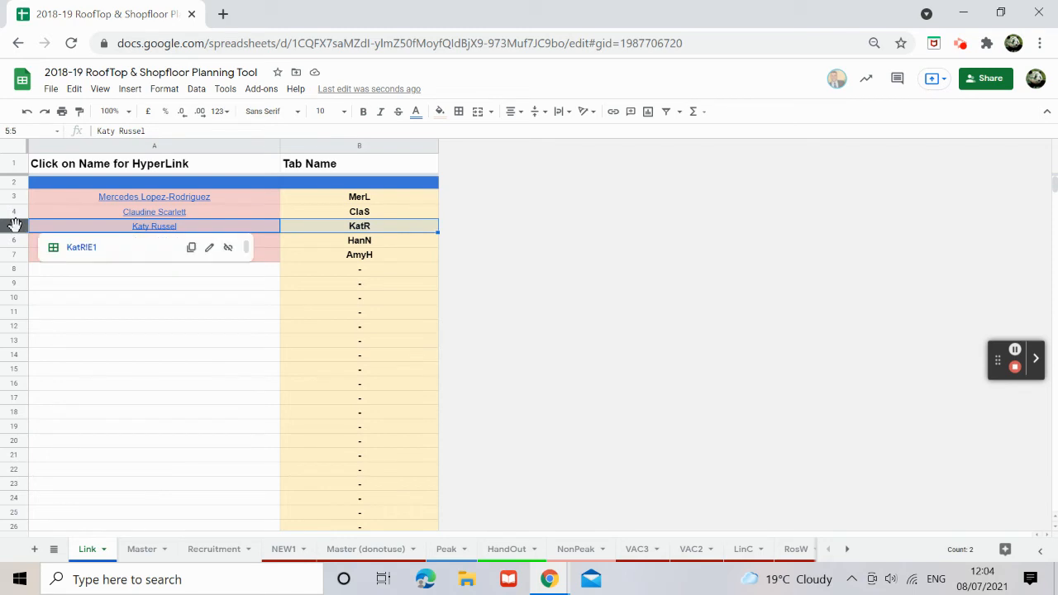
{"action": "right_click", "coordinate": [15, 226]}
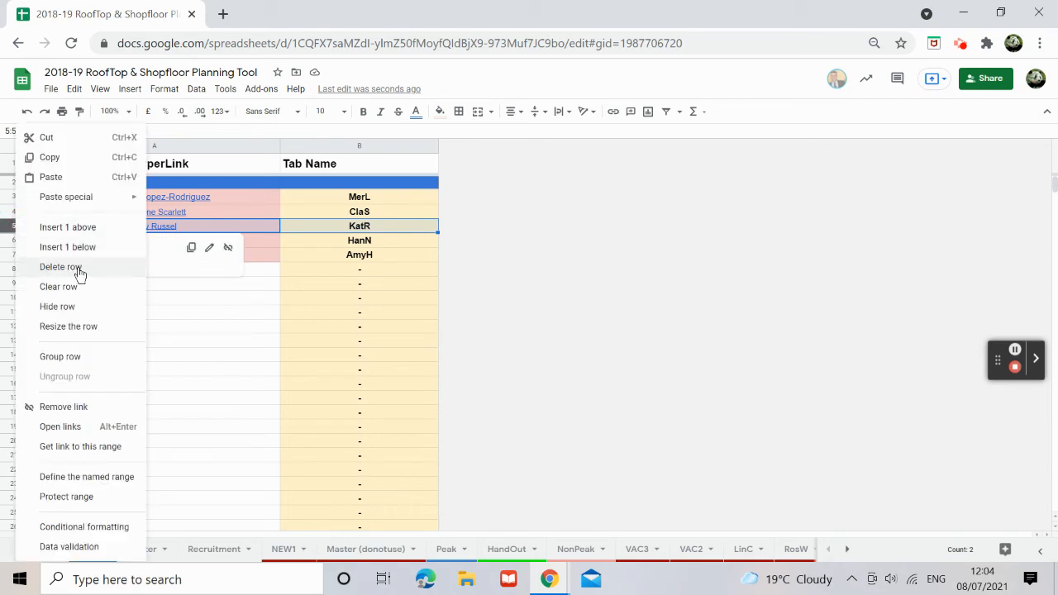
{"action": "left_click", "coordinate": [226, 293]}
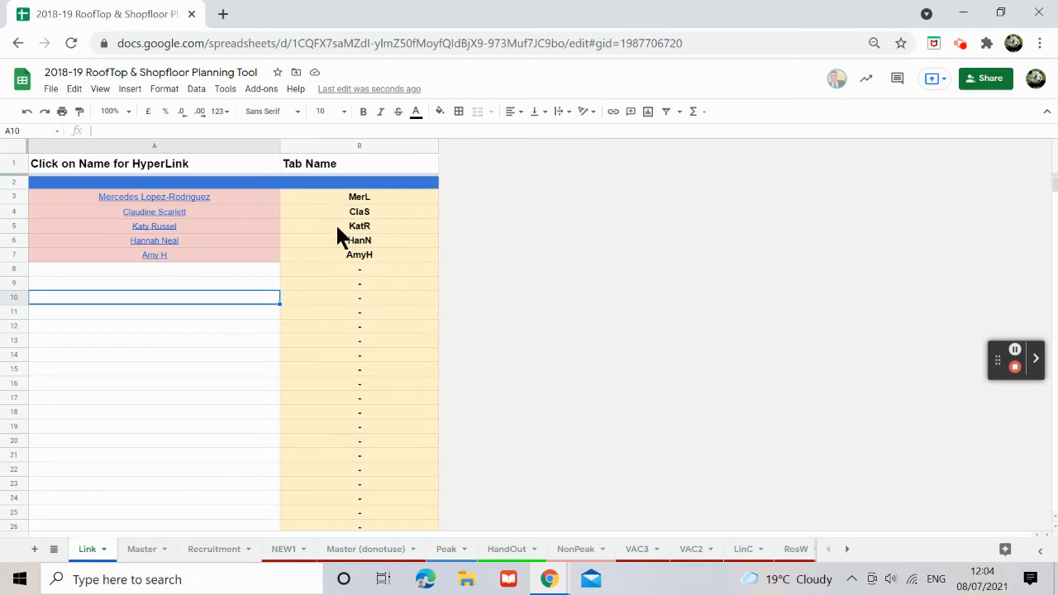
{"action": "scroll", "coordinate": [383, 337], "scroll_direction": "down", "scroll_amount": 5}
{"action": "left_click", "coordinate": [348, 339]}
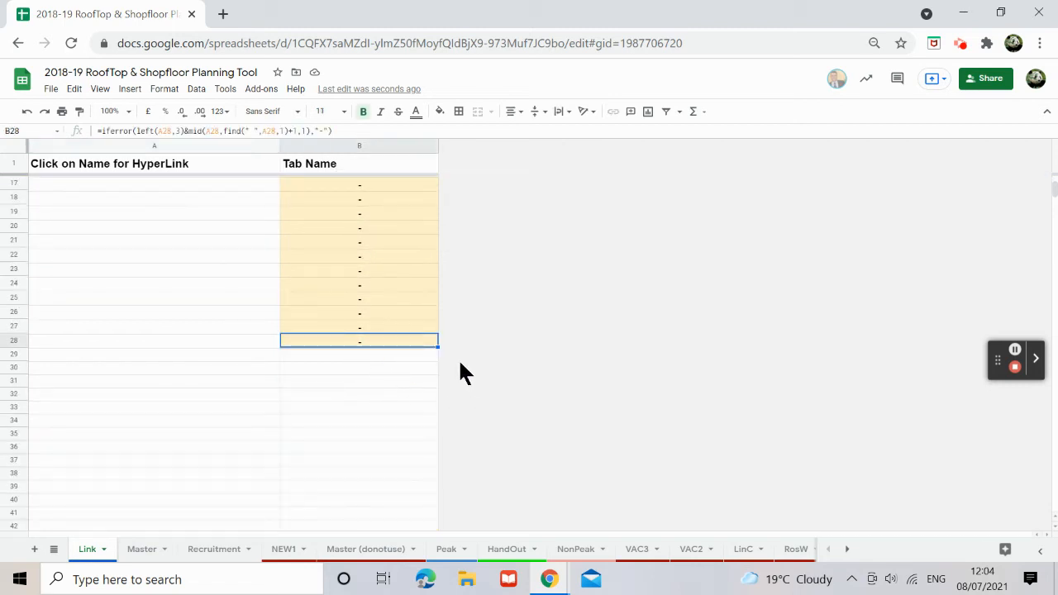
{"action": "left_click_drag", "start_coordinate": [438, 346], "coordinate": [416, 492]}
{"action": "scroll", "coordinate": [415, 488], "scroll_direction": "up", "scroll_amount": 5}
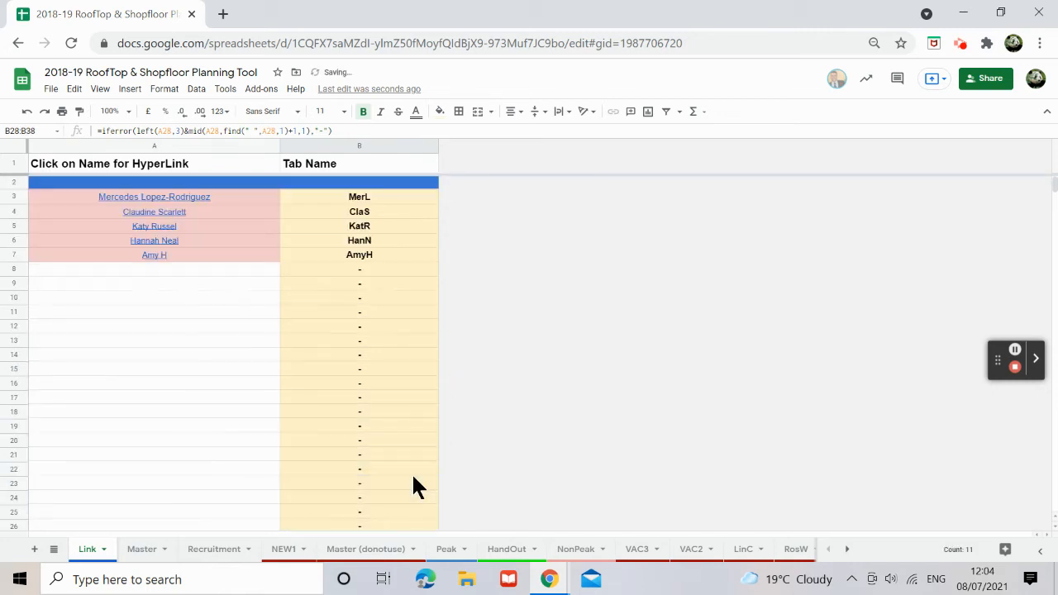
{"action": "scroll", "coordinate": [372, 426], "scroll_direction": "down", "scroll_amount": 6}
{"action": "scroll", "coordinate": [359, 383], "scroll_direction": "up", "scroll_amount": 6}
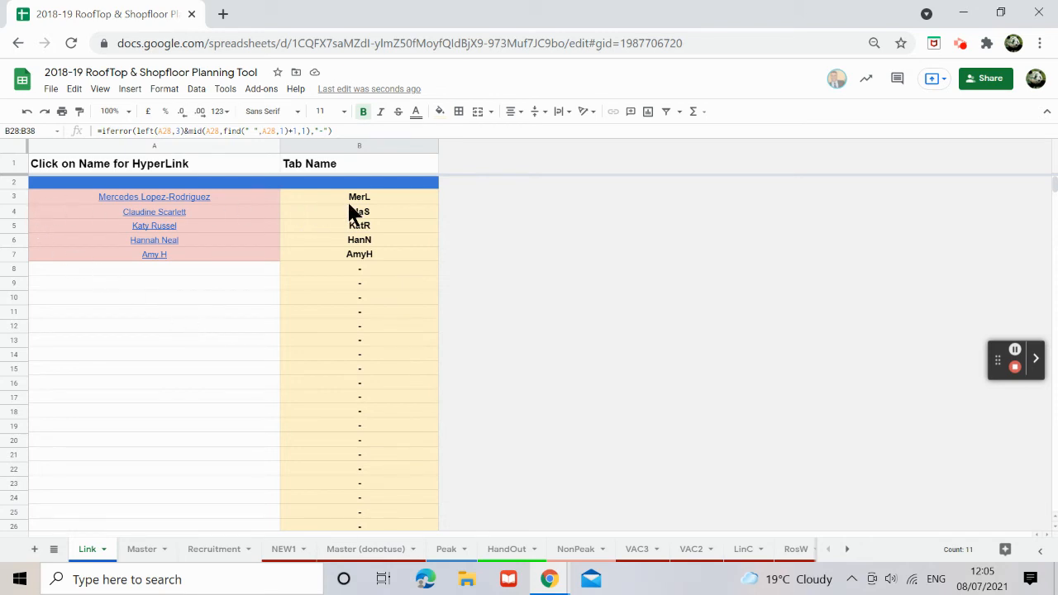
Step: Sort the linked staff names in A3:A7 A→Z with Sort range
{"action": "left_click_drag", "start_coordinate": [215, 196], "coordinate": [175, 257]}
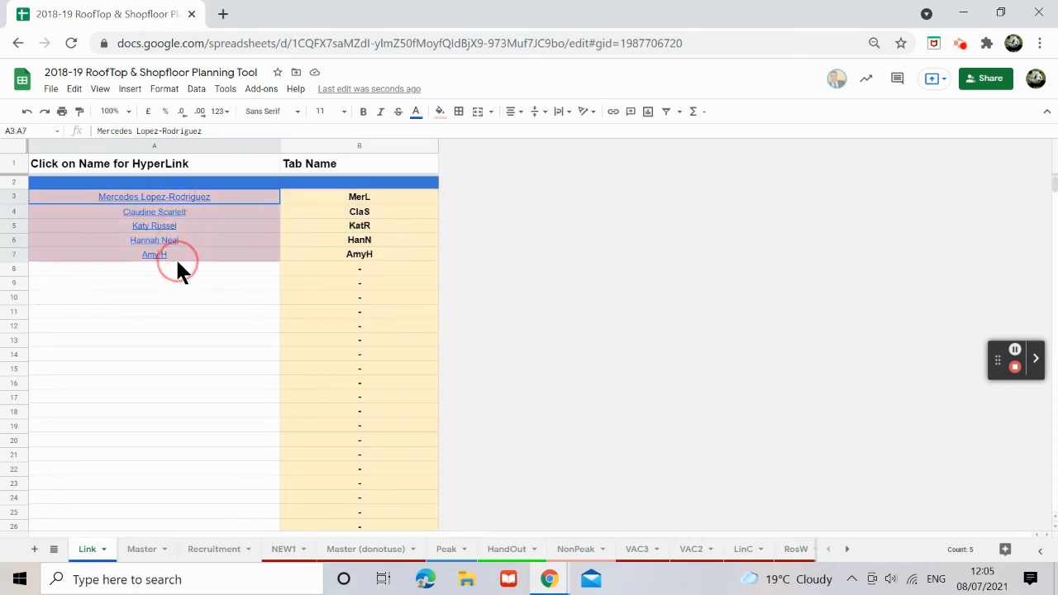
{"action": "right_click", "coordinate": [211, 205]}
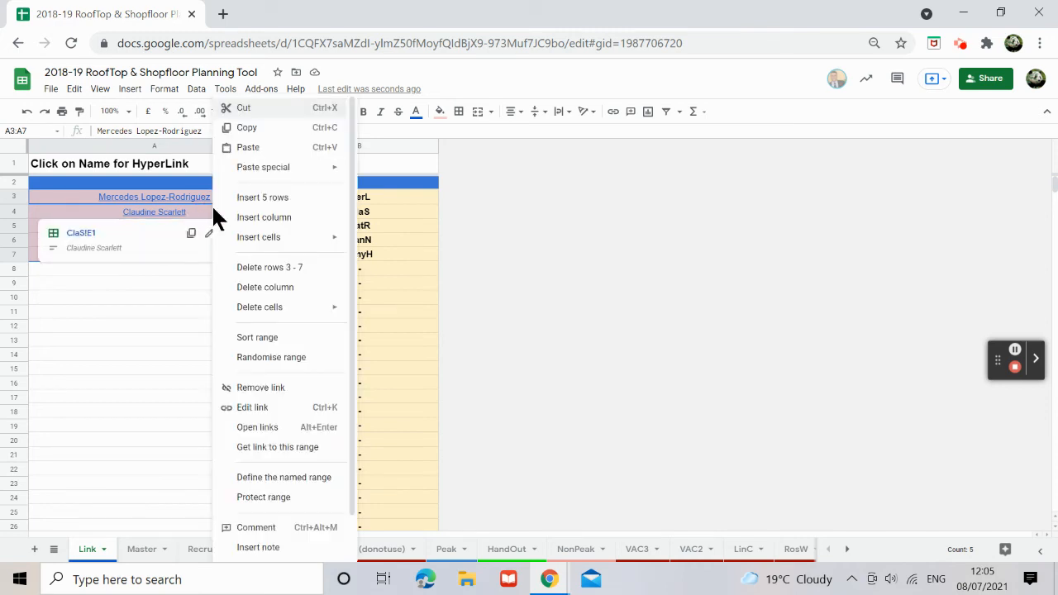
{"action": "left_click", "coordinate": [257, 338]}
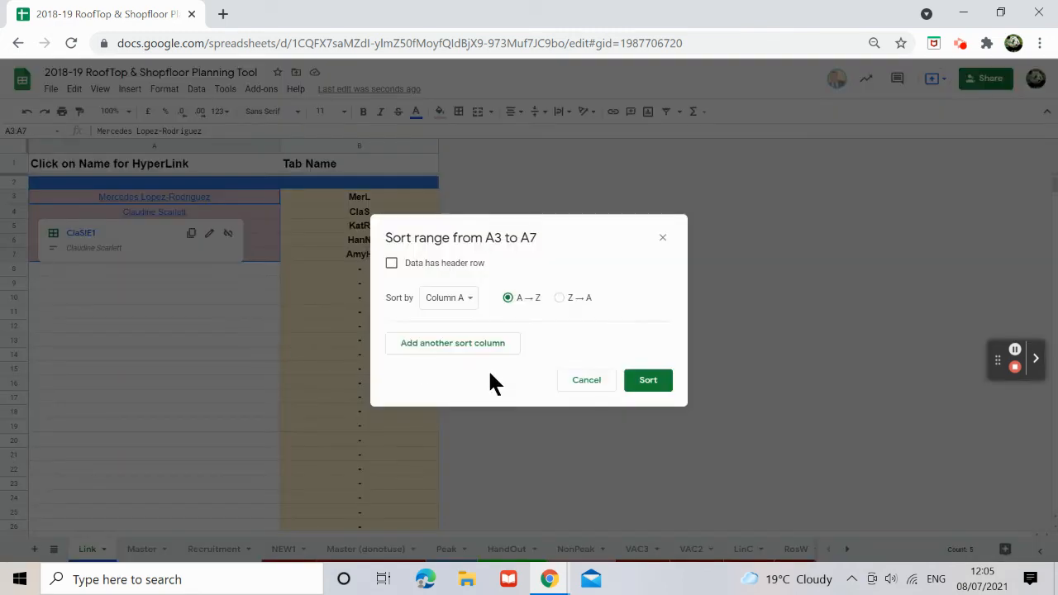
{"action": "left_click", "coordinate": [648, 380]}
{"action": "left_click", "coordinate": [238, 359]}
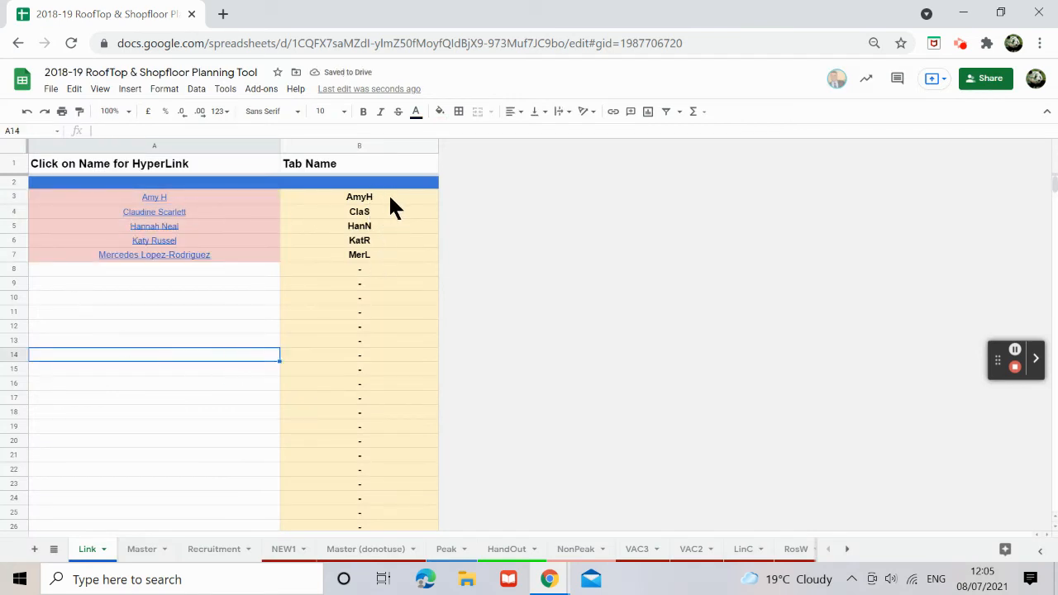
{"action": "left_click", "coordinate": [263, 299]}
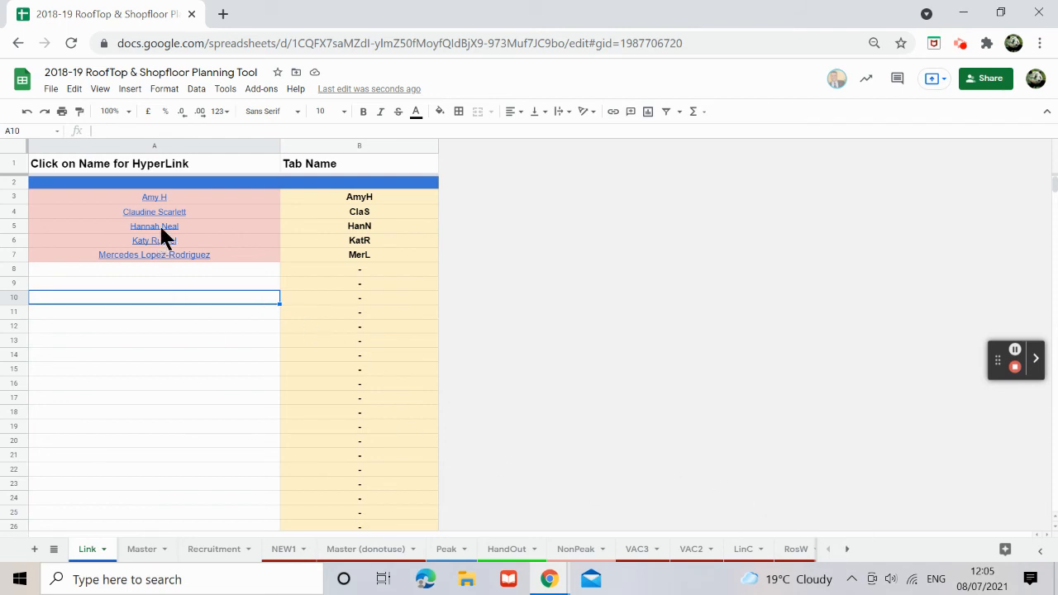
{"action": "mouse_move", "coordinate": [171, 259]}
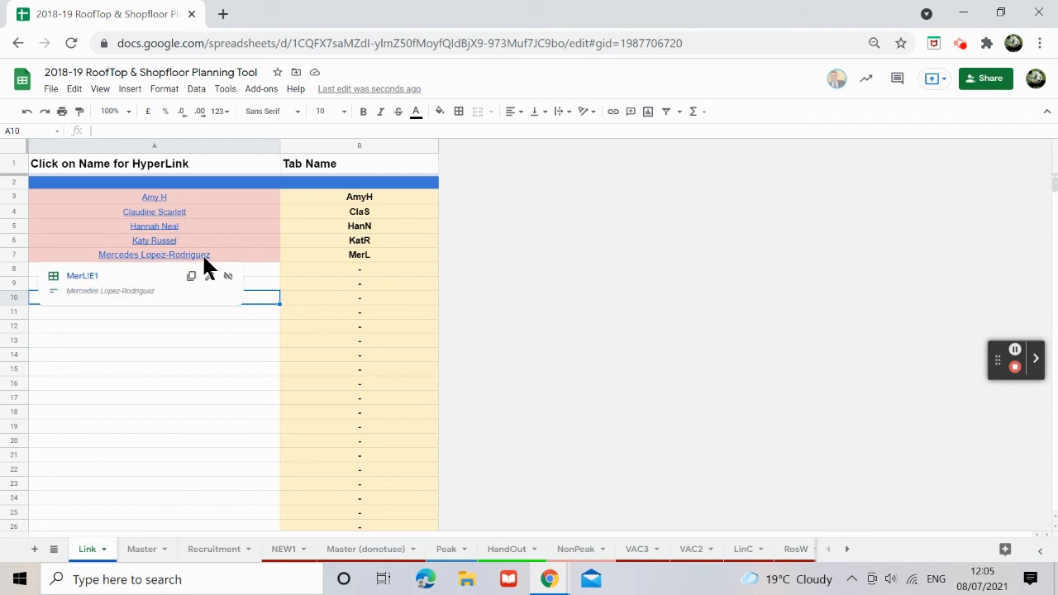
{"action": "mouse_move", "coordinate": [174, 232]}
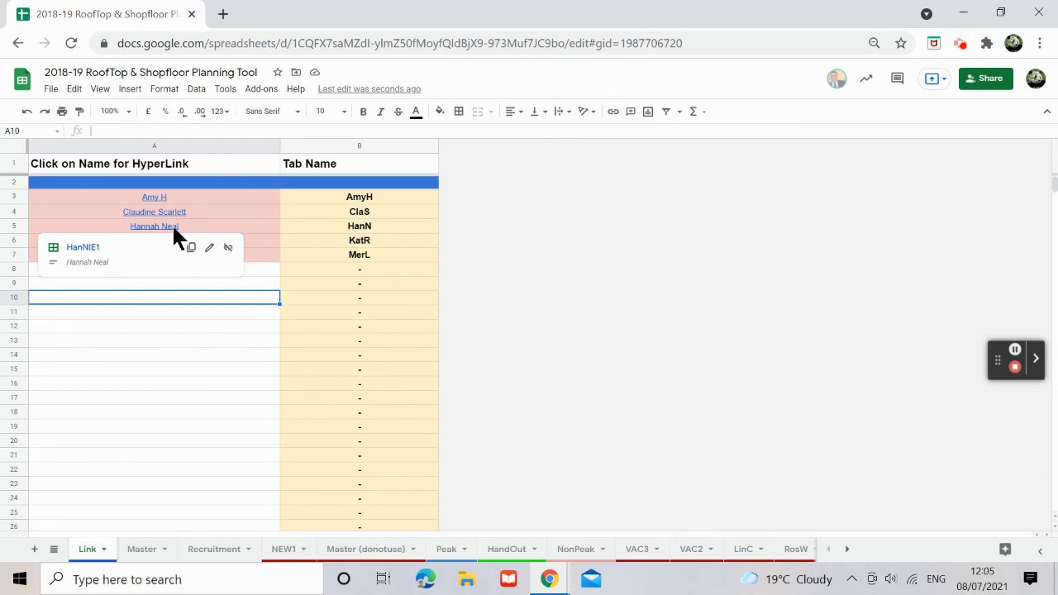
{"action": "left_click", "coordinate": [847, 552]}
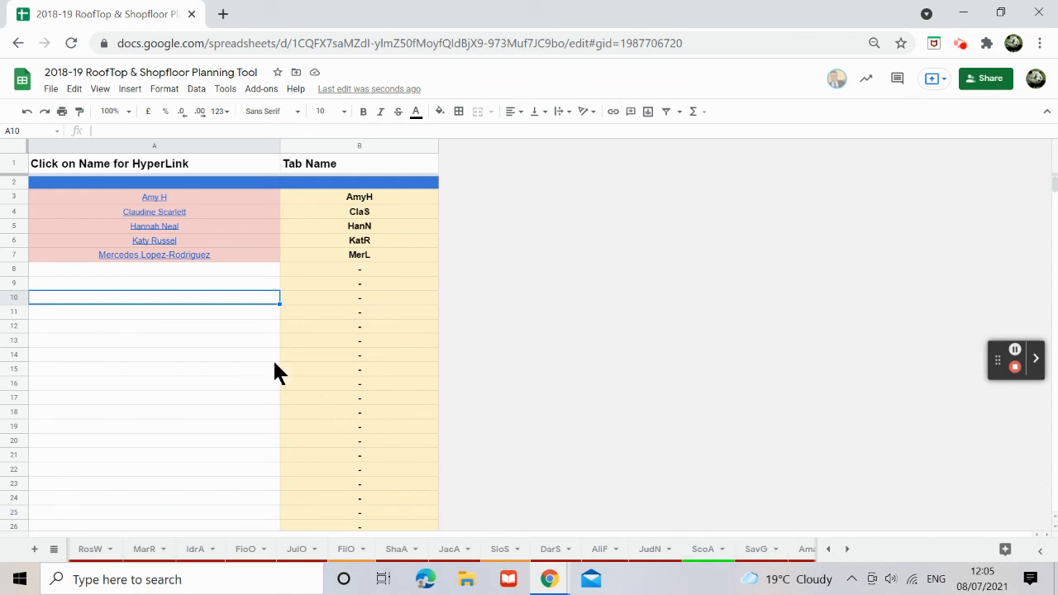
{"action": "left_click", "coordinate": [828, 549]}
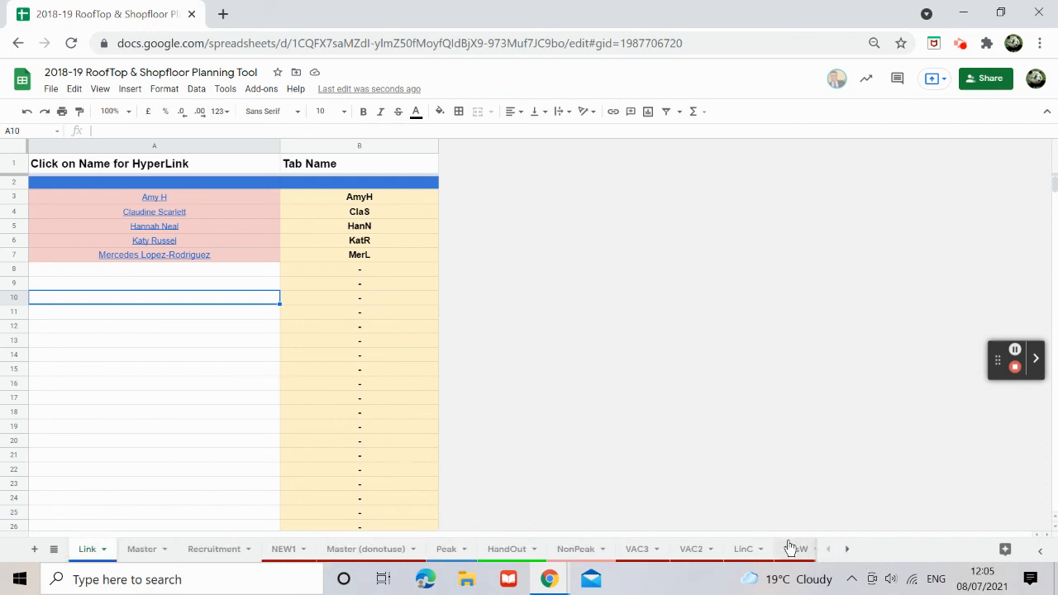